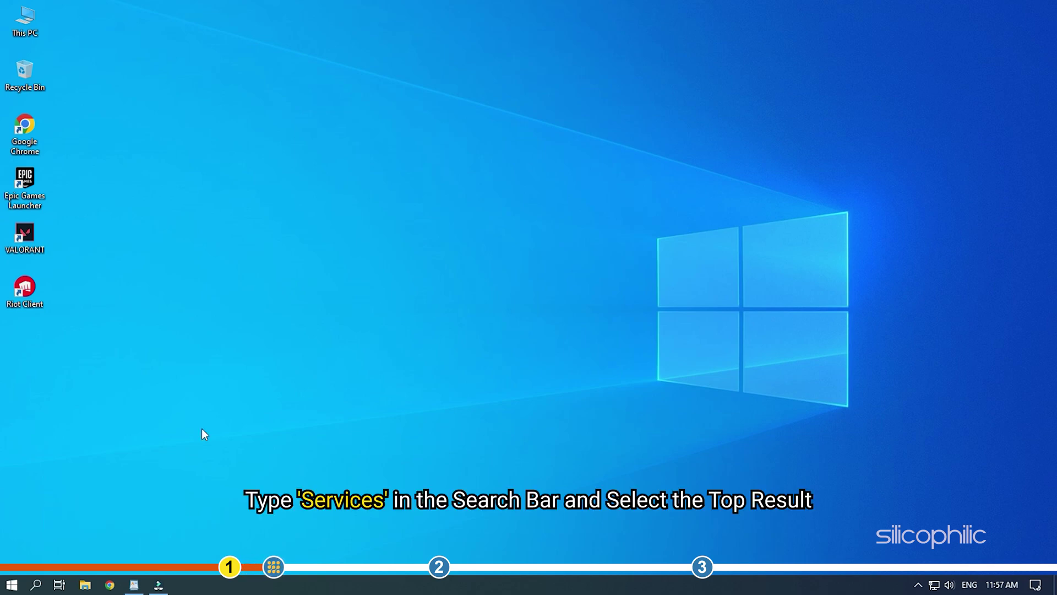
# Step: Search Windows for 'services' and launch the Services console from the results
pyautogui.click(35, 585)
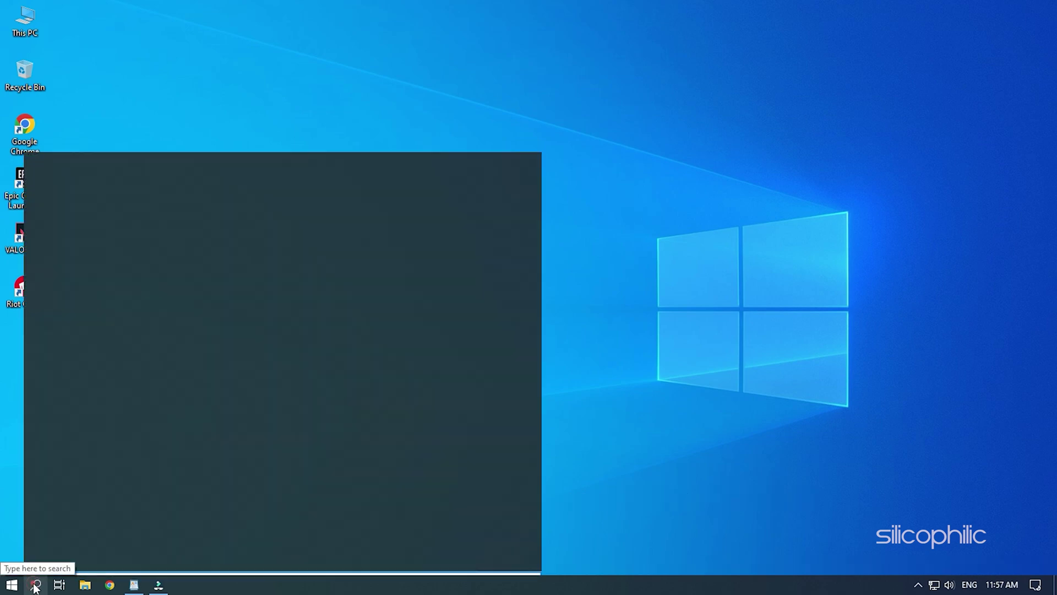
pyautogui.write('s')
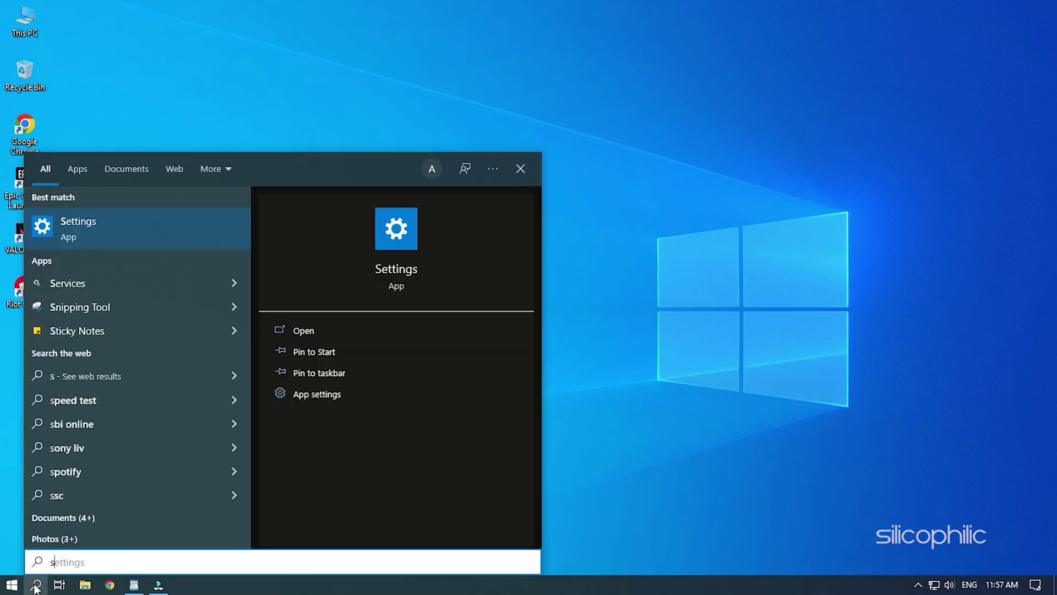
pyautogui.write('ervices')
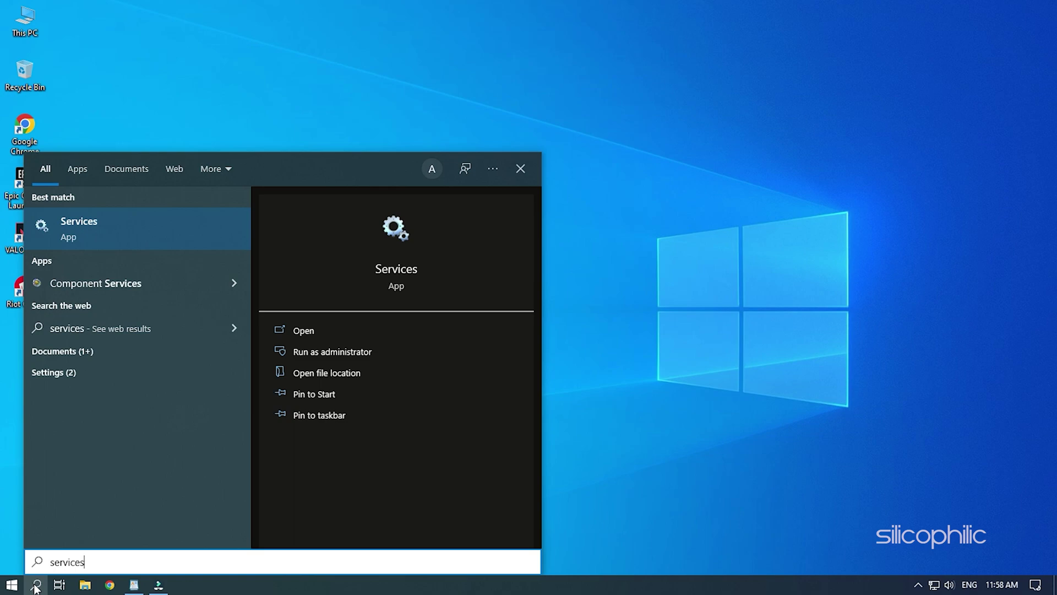
pyautogui.click(127, 223)
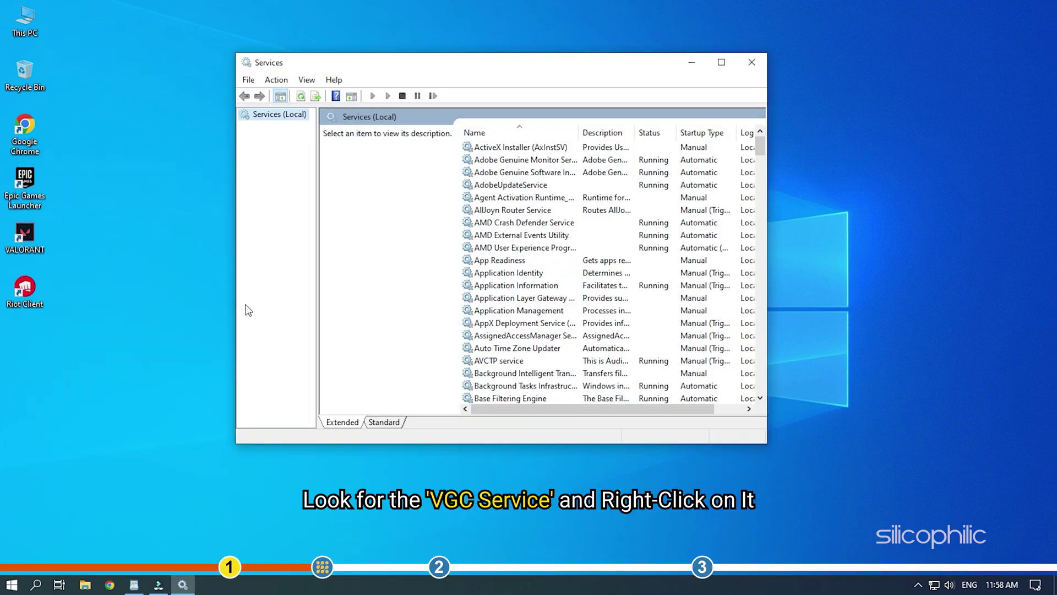
# Step: Stop the vgc service, set its startup type to Automatic, restart it and apply
pyautogui.click(478, 237)
pyautogui.write('vgc')
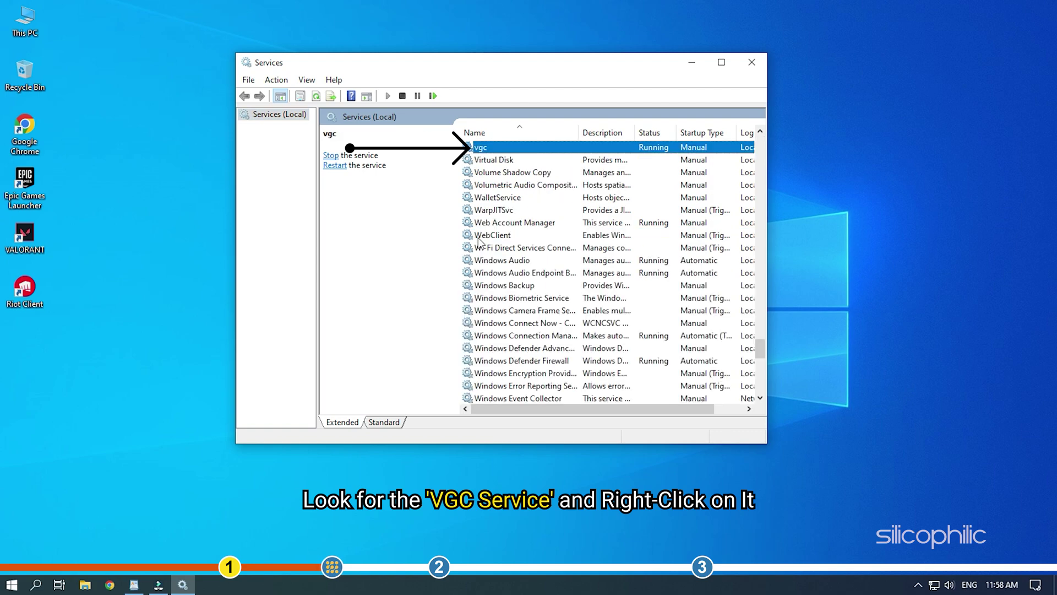
pyautogui.rightClick(503, 153)
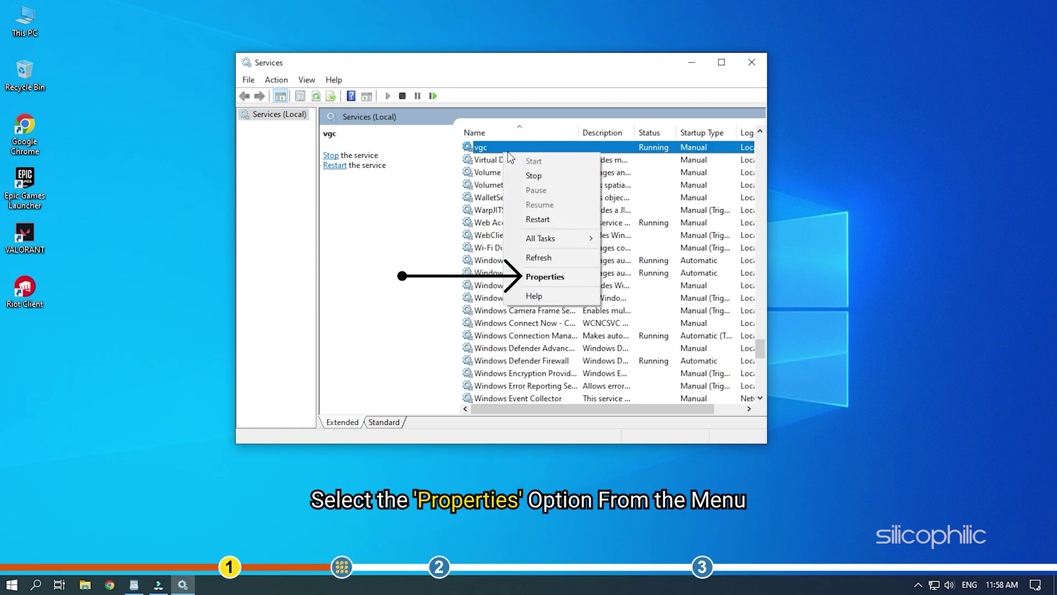
pyautogui.click(570, 280)
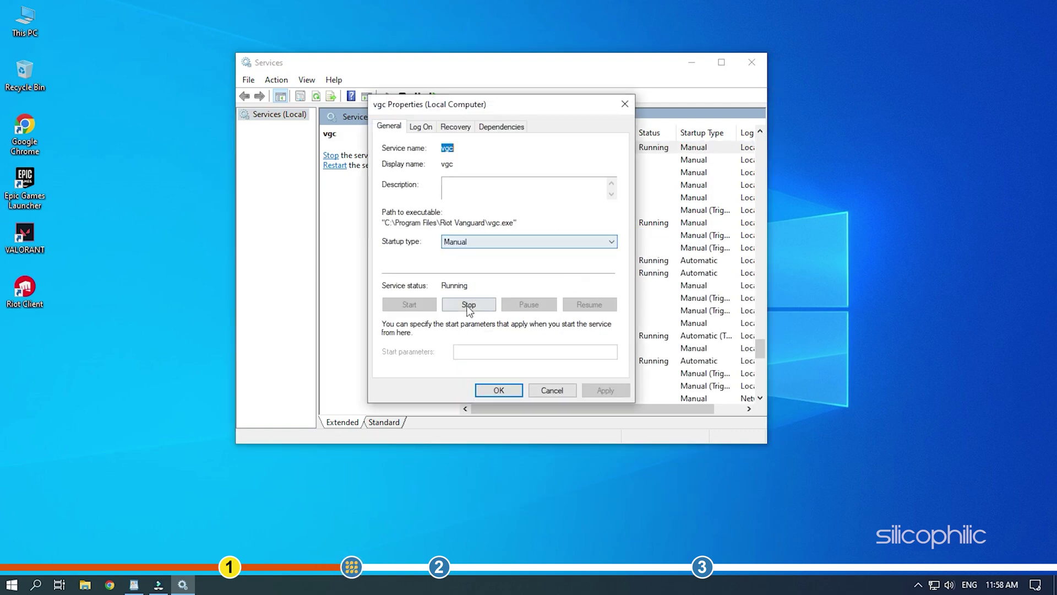
pyautogui.click(469, 303)
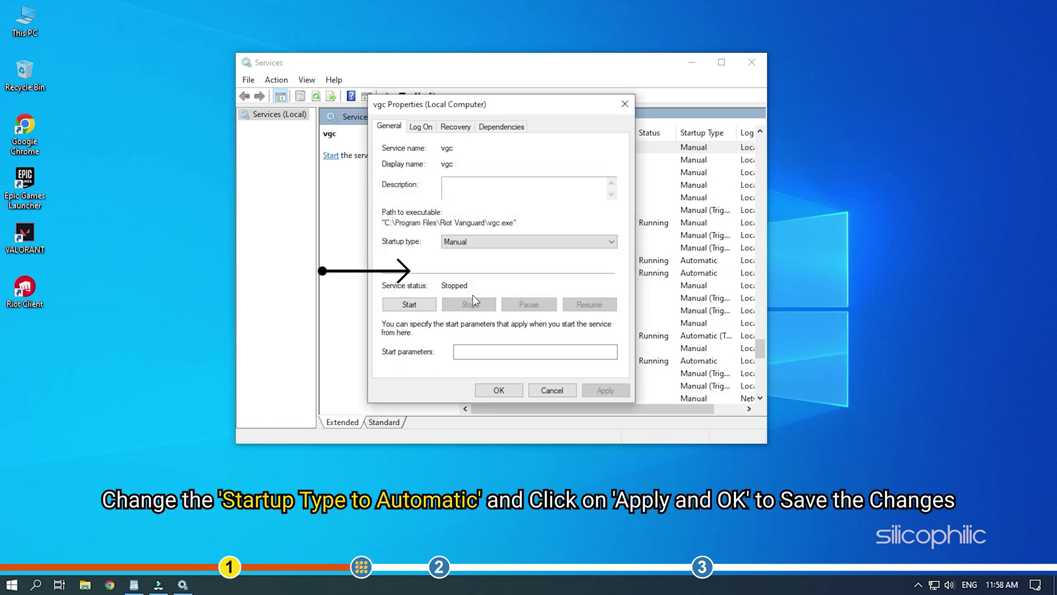
pyautogui.click(502, 242)
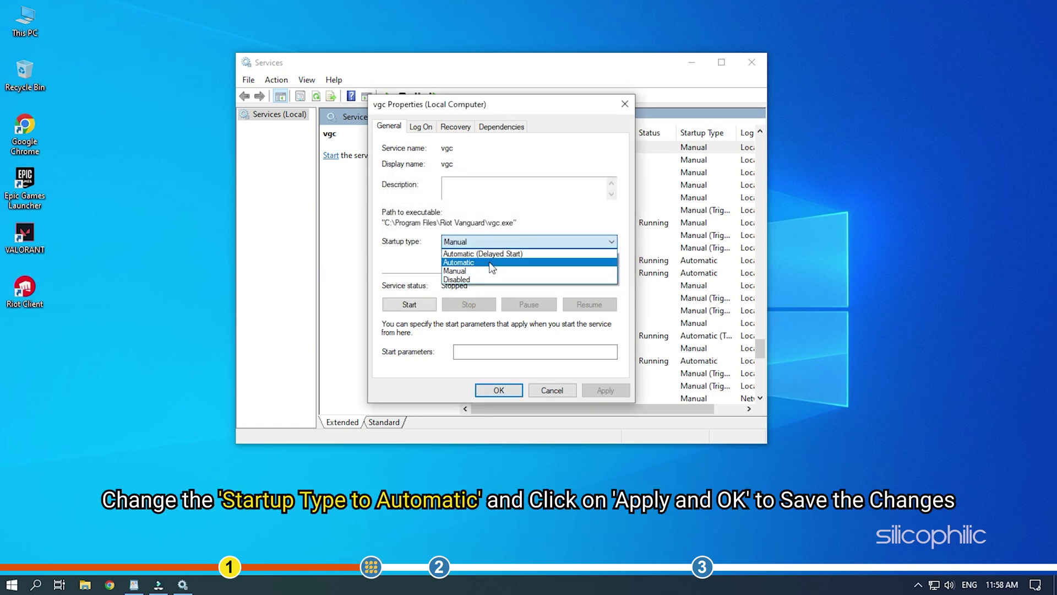
pyautogui.click(558, 262)
pyautogui.click(409, 304)
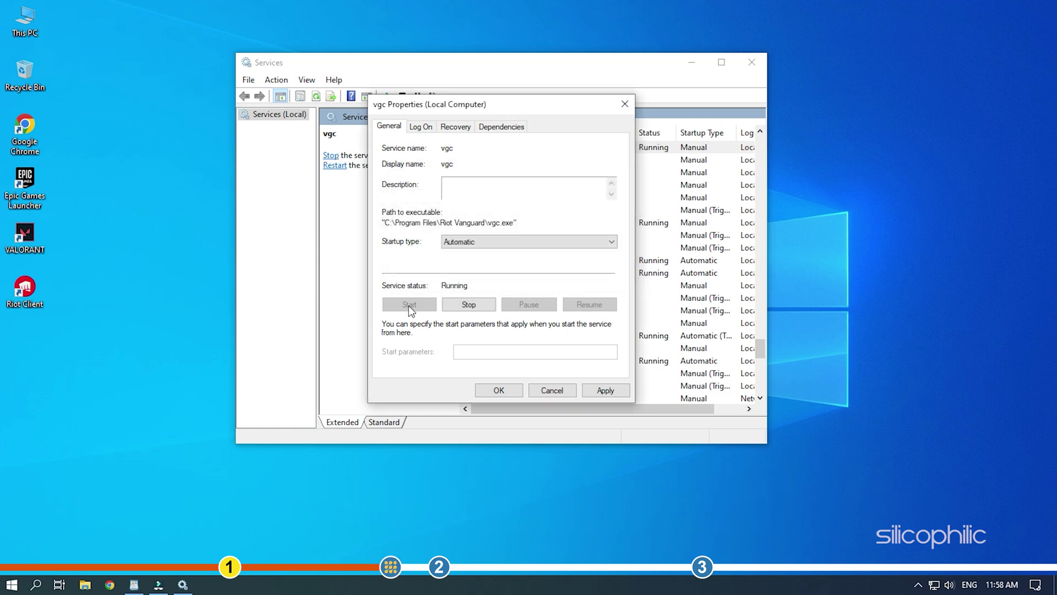
pyautogui.click(606, 390)
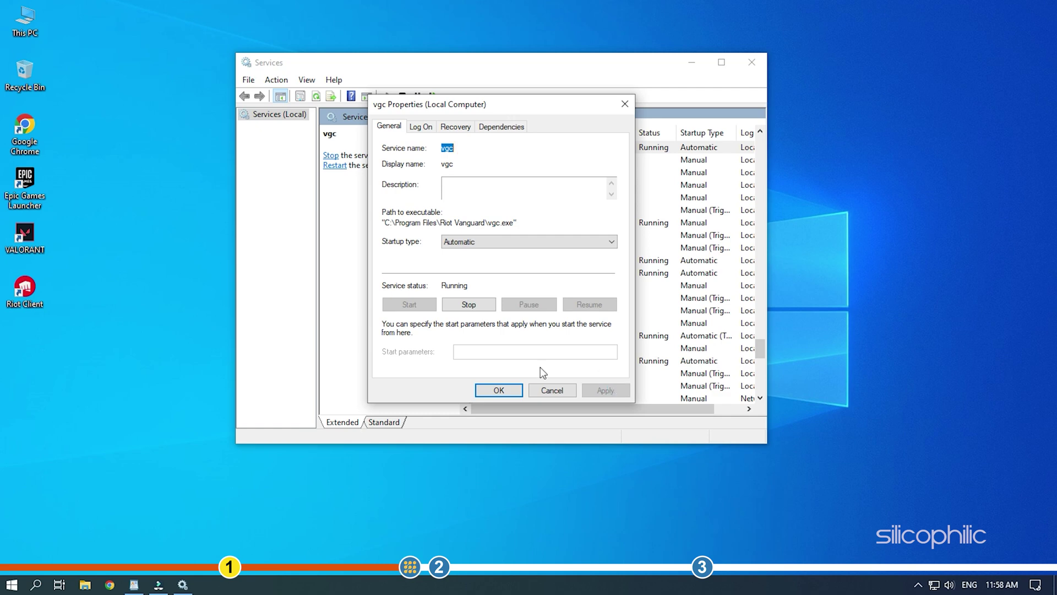
# Step: Confirm the vgc properties with OK so the changes are kept
pyautogui.click(499, 389)
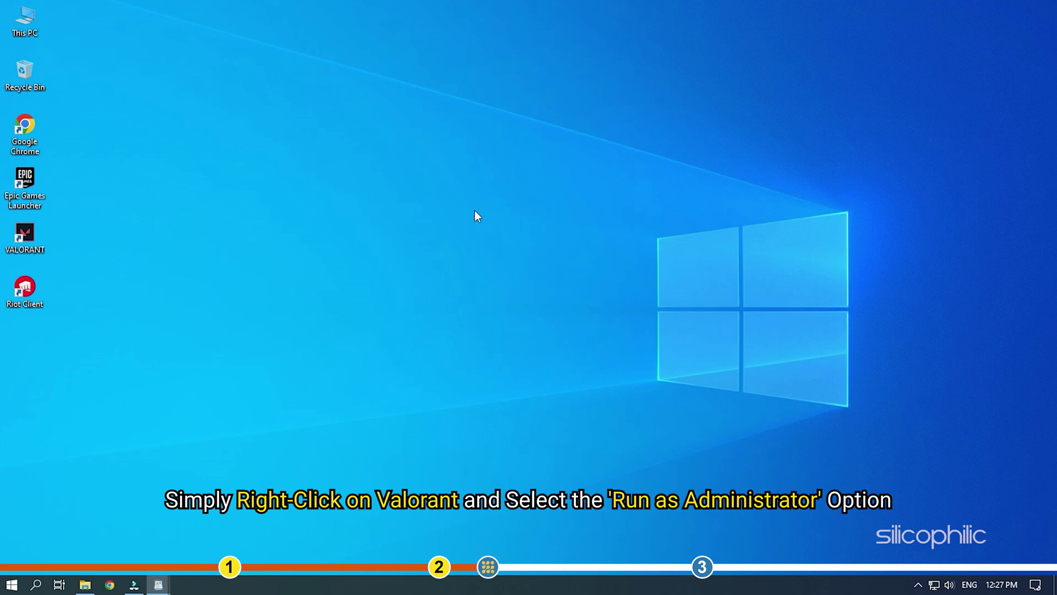
# Step: Launch VALORANT from its desktop shortcut as administrator
pyautogui.rightClick(30, 234)
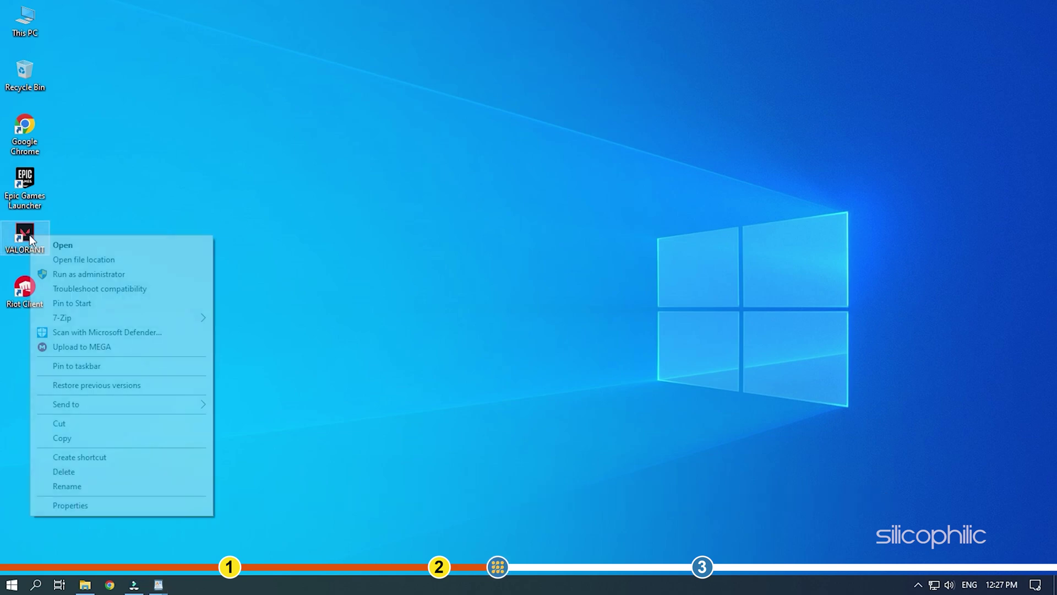
pyautogui.click(131, 274)
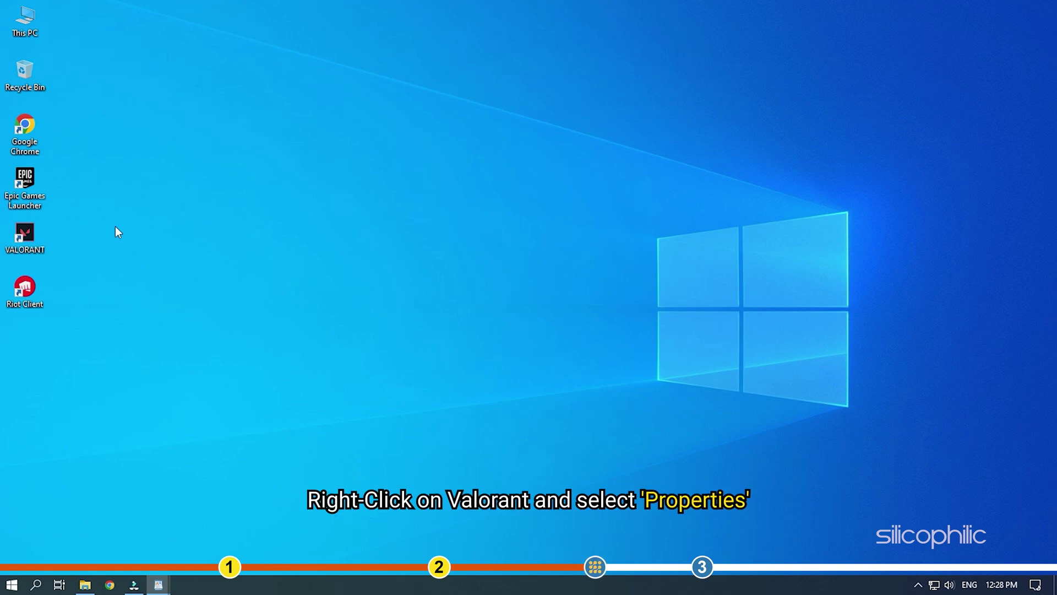
# Step: In the VALORANT shortcut's Compatibility settings, enable 'Run this program as an administrator' and apply
pyautogui.rightClick(34, 231)
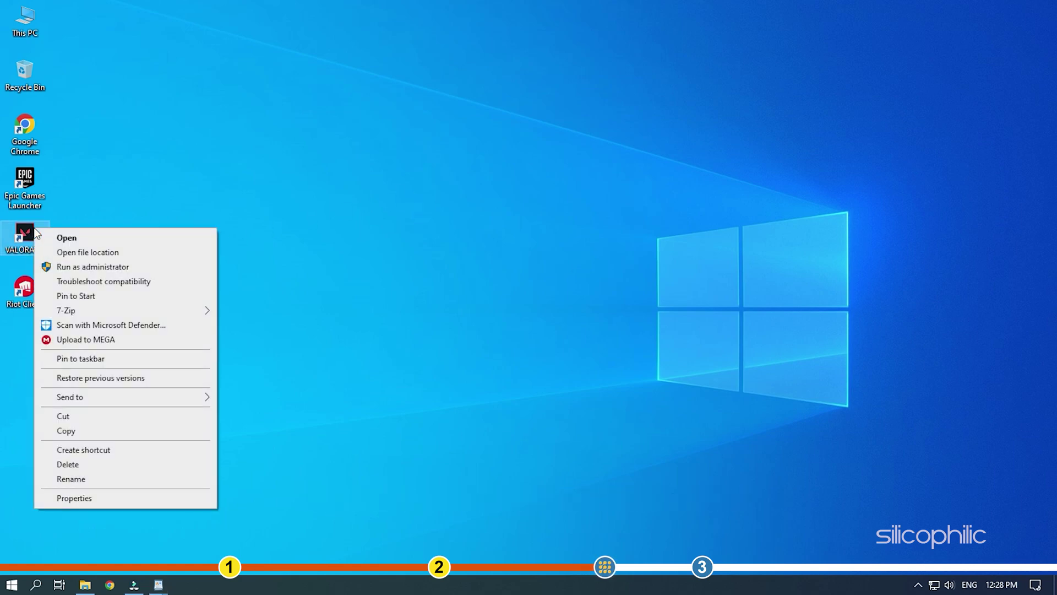
pyautogui.click(95, 499)
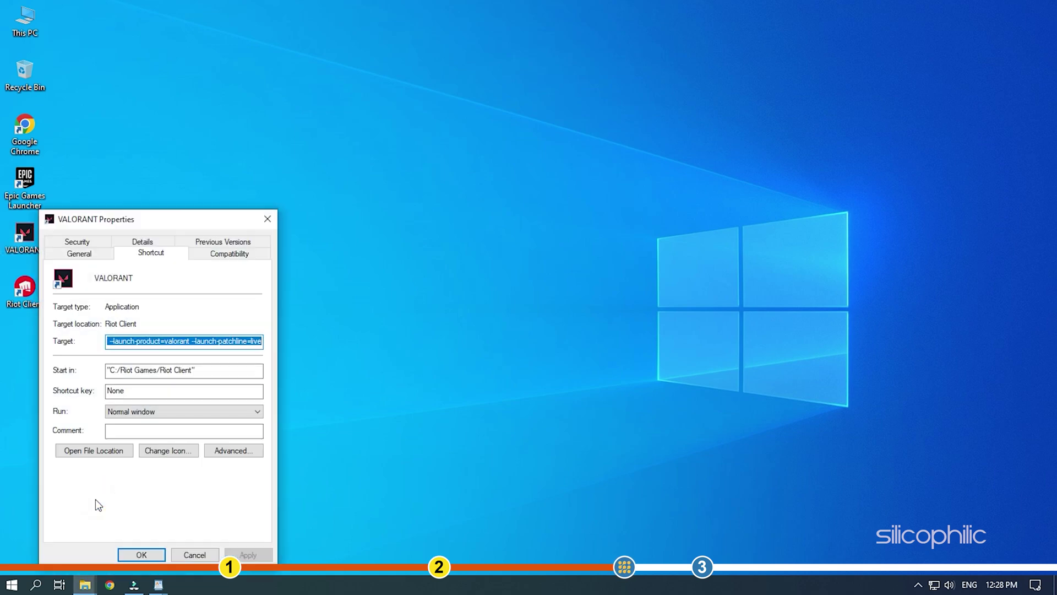
pyautogui.moveTo(172, 221); pyautogui.dragTo(464, 71)
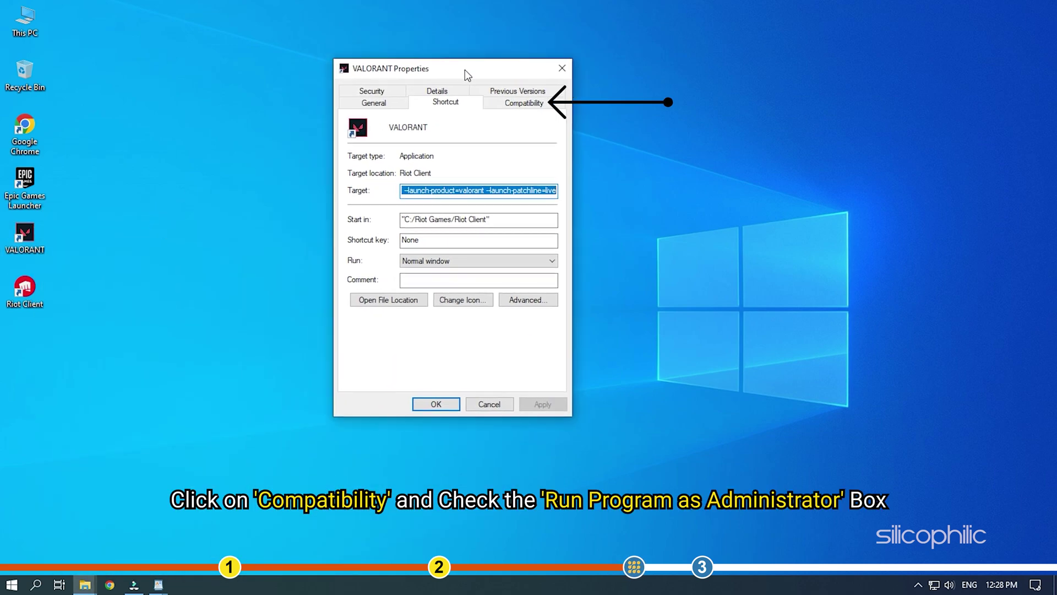
pyautogui.click(495, 104)
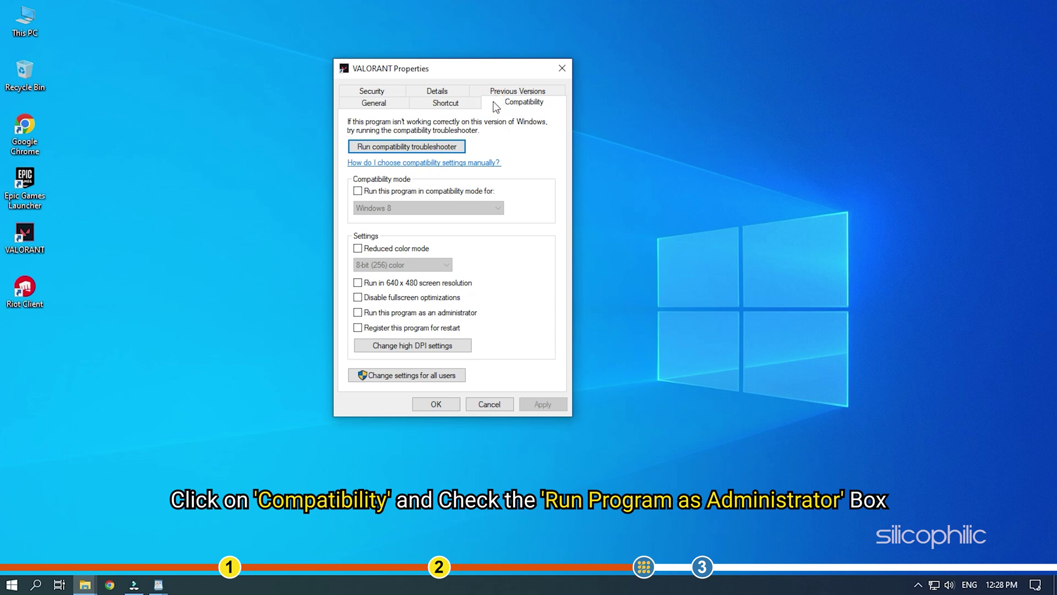
pyautogui.click(357, 313)
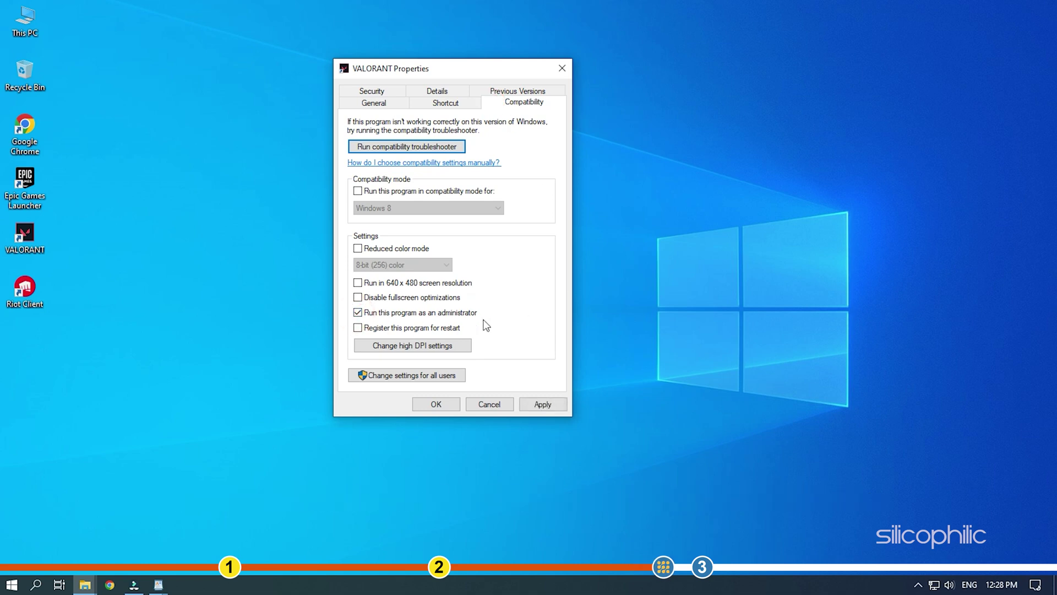
pyautogui.click(531, 407)
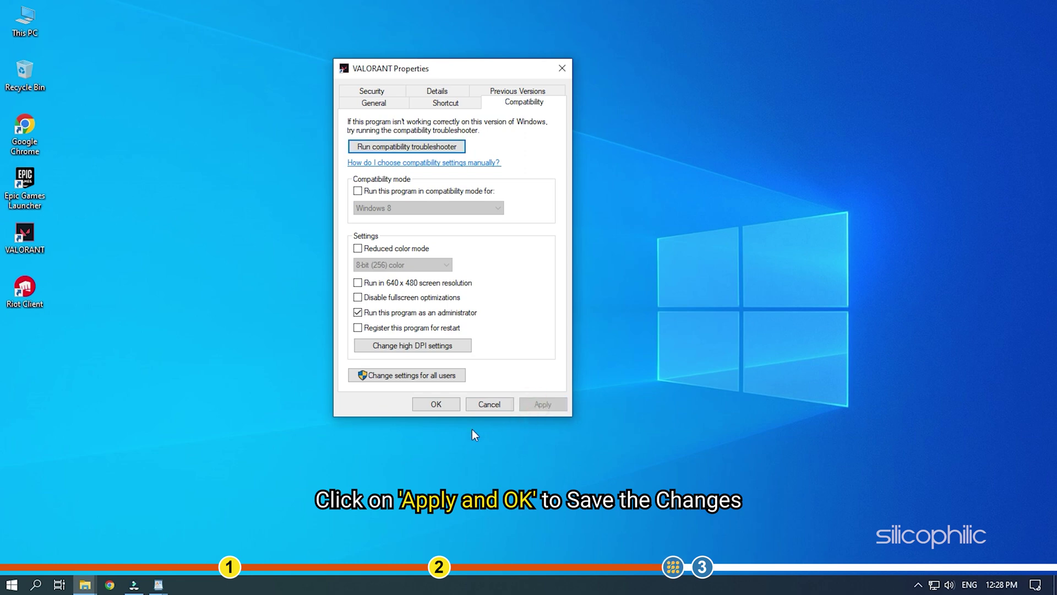
# Step: Confirm the VALORANT shortcut properties with OK to keep the administrator setting
pyautogui.click(447, 406)
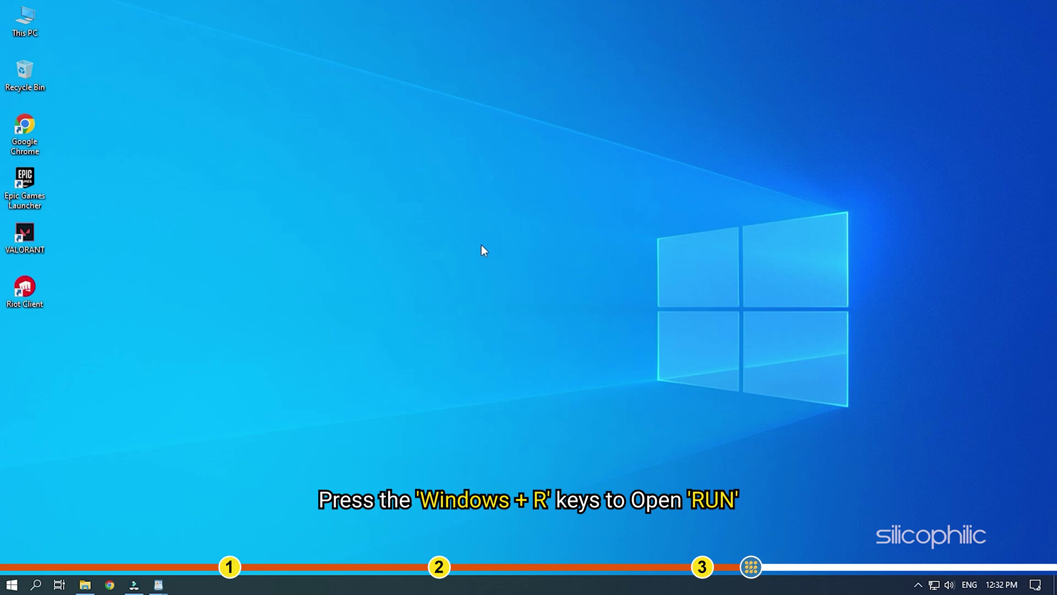
# Step: Run appwiz.cpl from the Run dialog to bring up Programs and Features
pyautogui.press('super+r')
pyautogui.press('BackSpace')
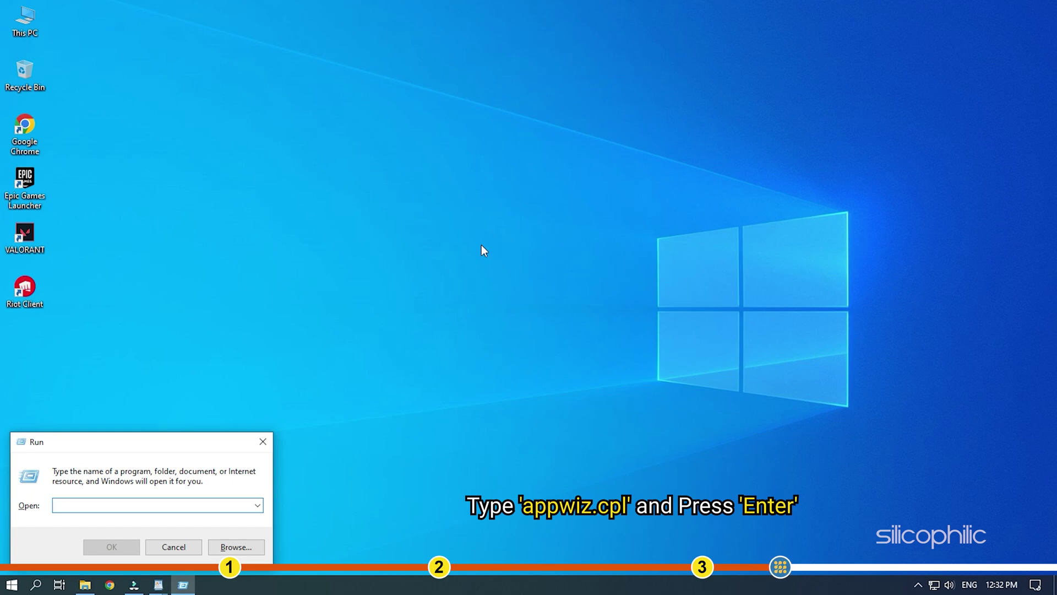
pyautogui.write('appwiz')
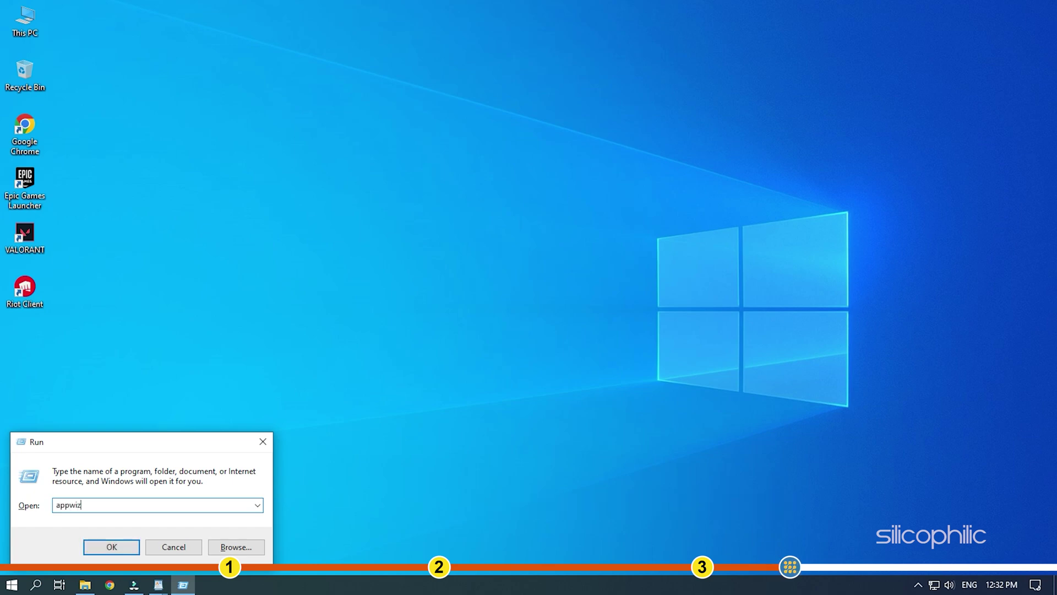
pyautogui.write('.cpl')
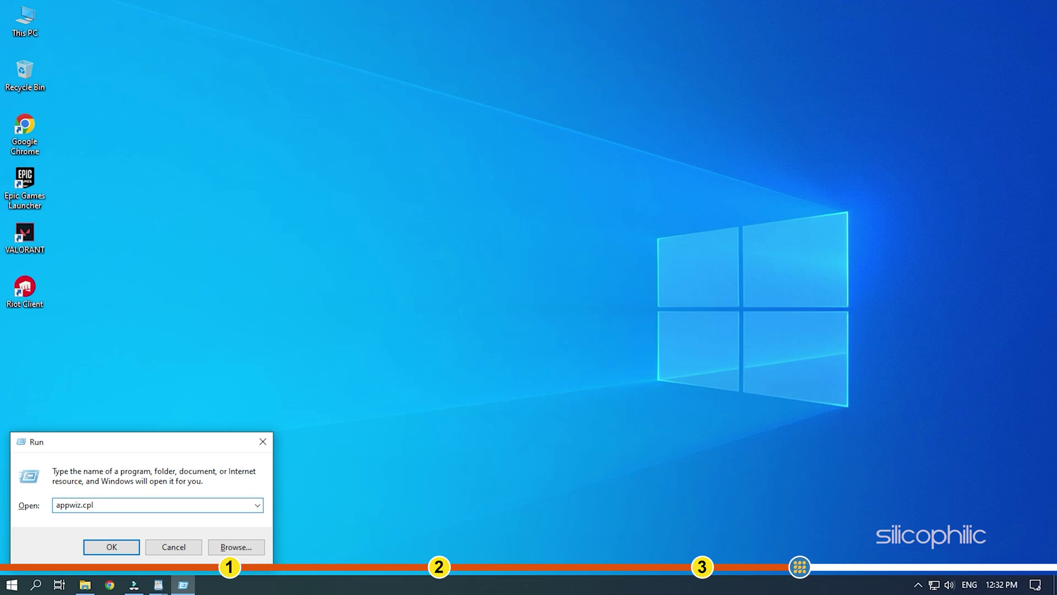
pyautogui.press('Return')
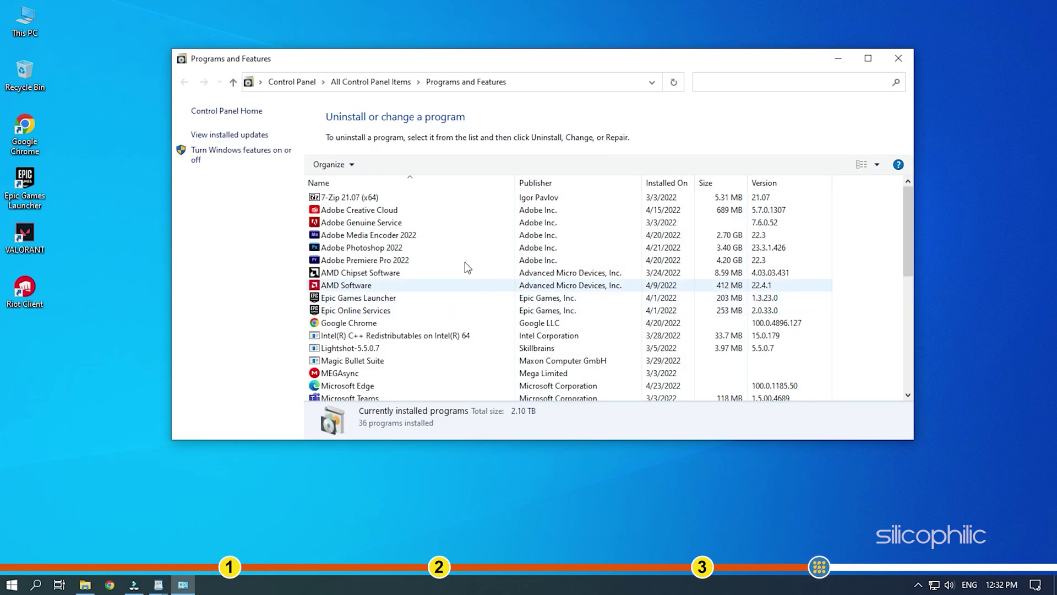
# Step: Uninstall Riot Vanguard from the installed programs list, confirm, and close the window
pyautogui.scroll(-1, 441, 234)
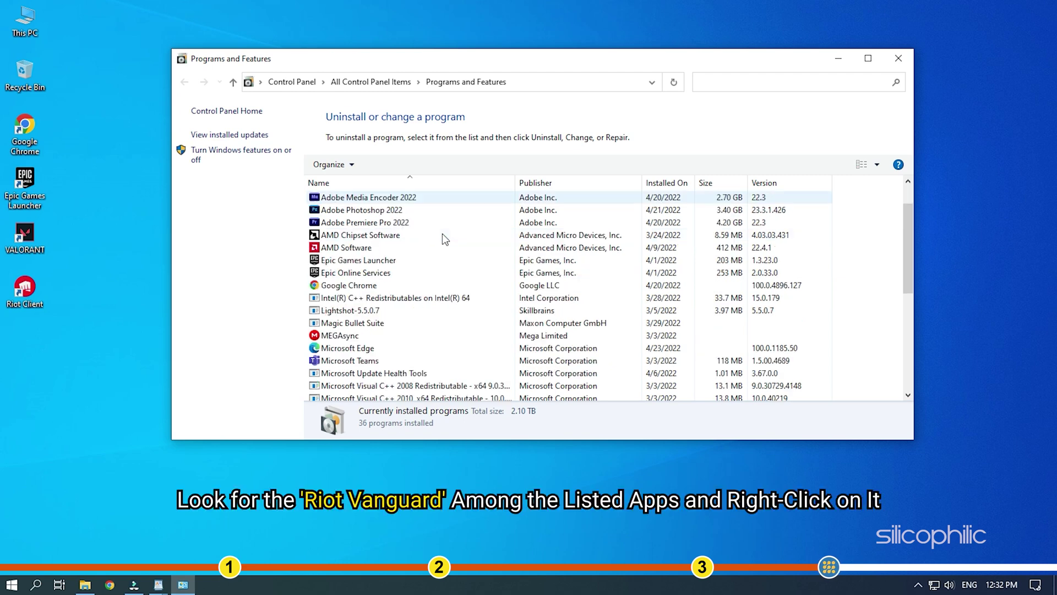
pyautogui.scroll(-4, 441, 234)
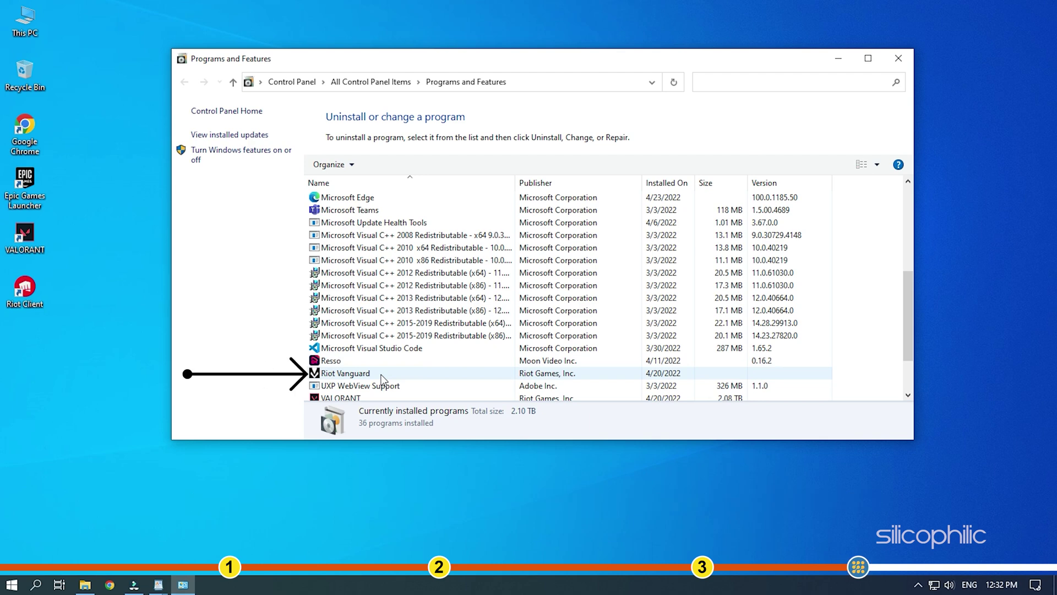
pyautogui.scroll(-2, 383, 379)
pyautogui.rightClick(376, 312)
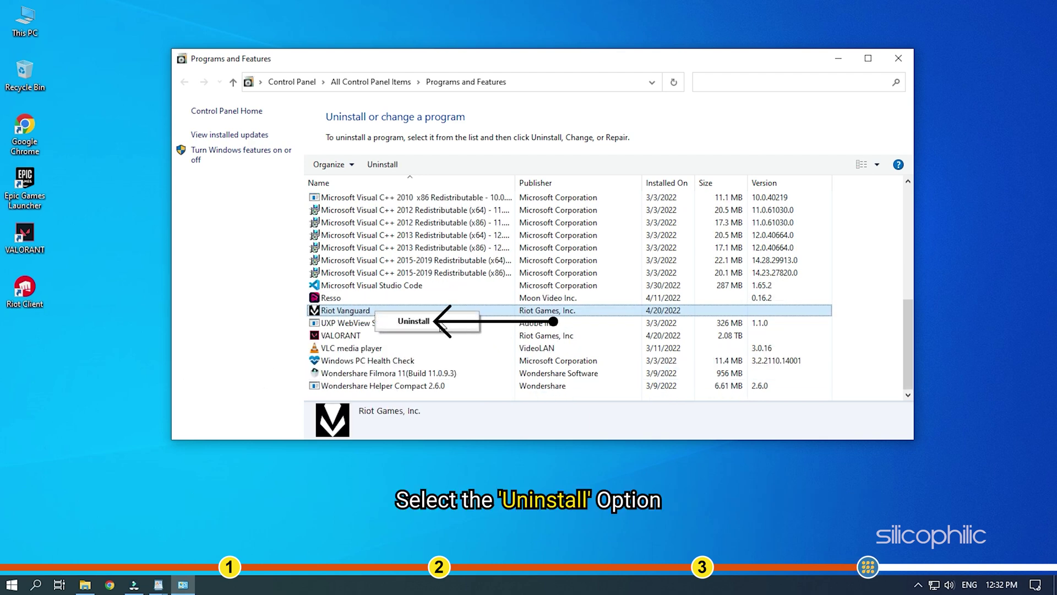
pyautogui.click(442, 324)
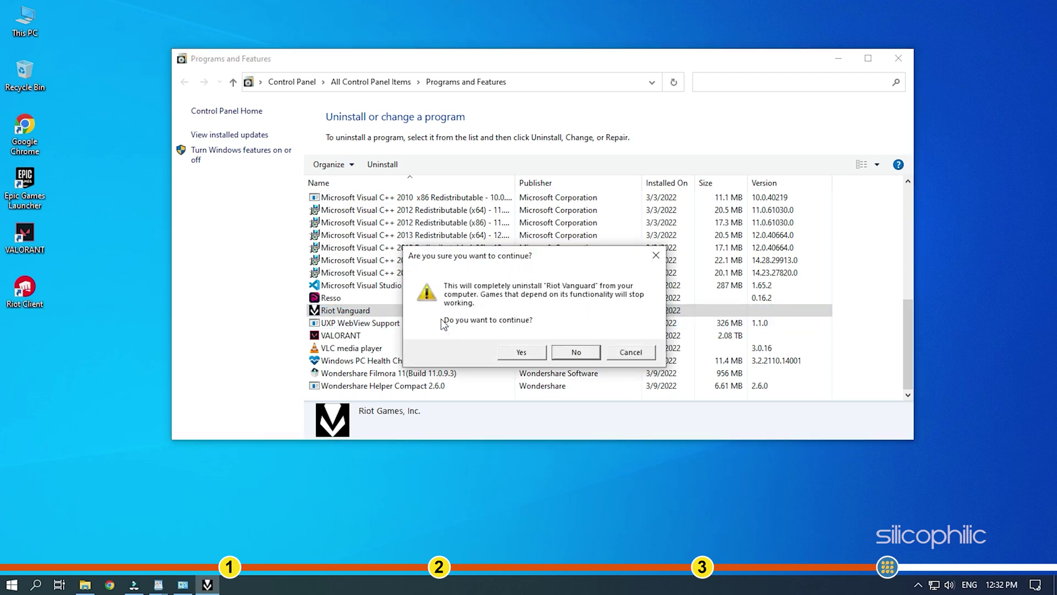
pyautogui.click(523, 353)
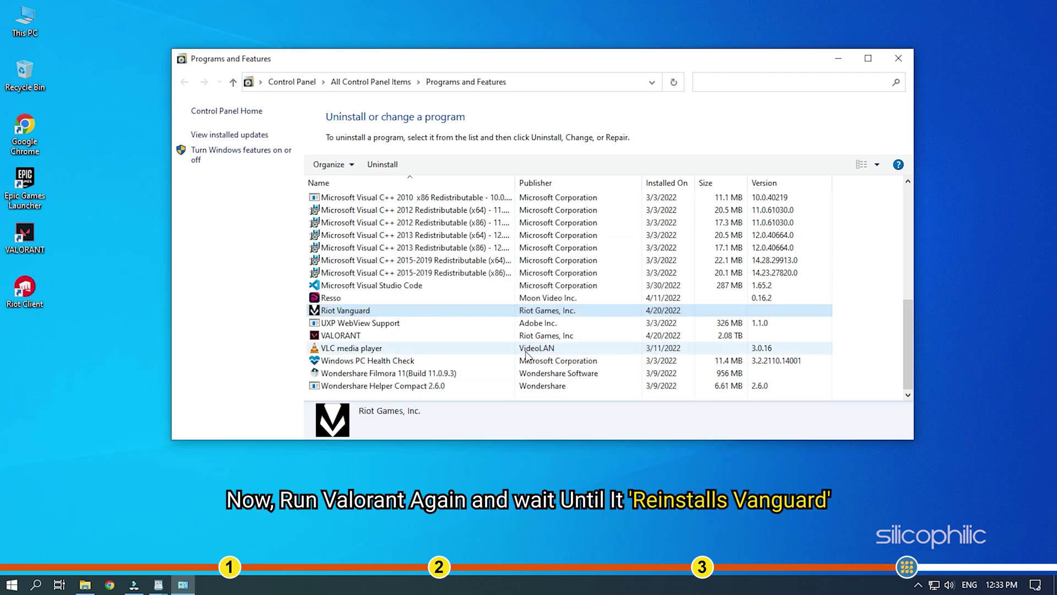
pyautogui.click(898, 59)
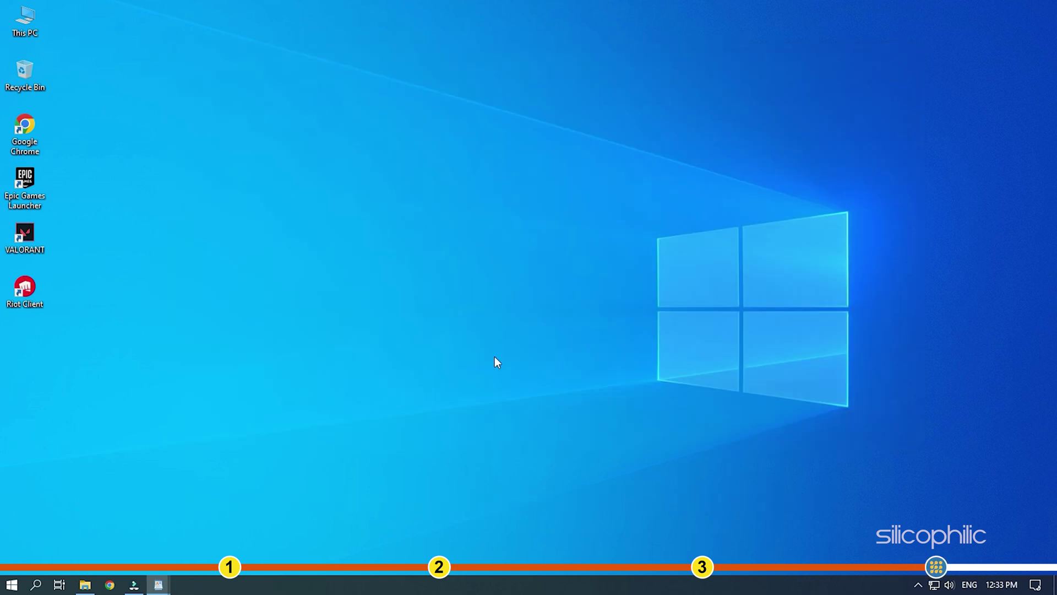